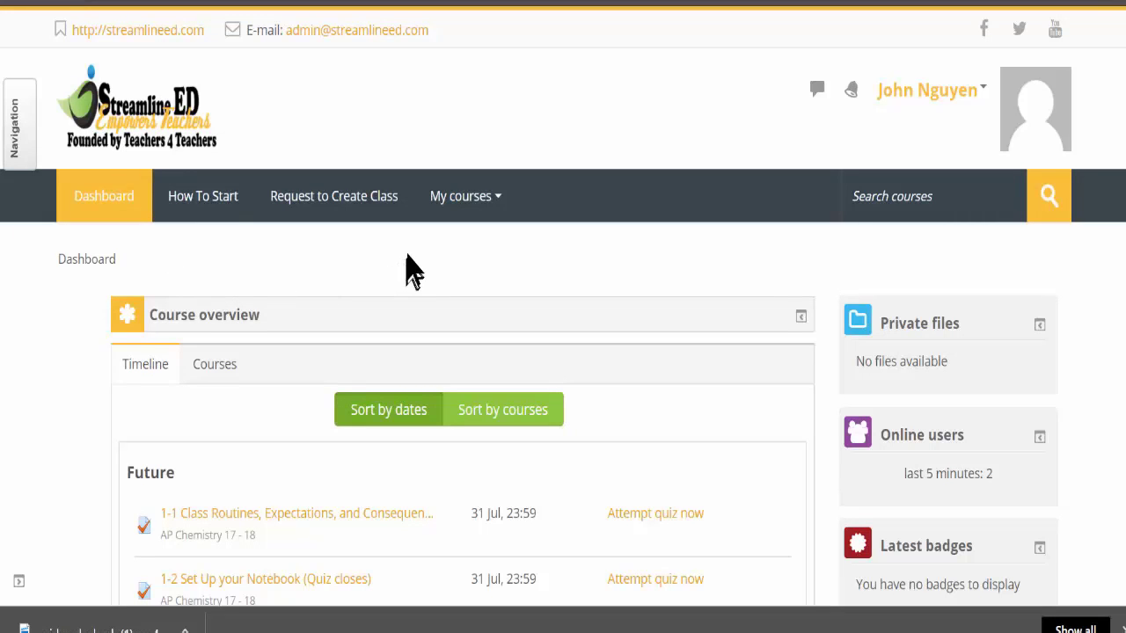
- Go to the 'sample' course from My courses and scroll to Unit 1: Atomic Structure
{"action": "scroll", "coordinate": [410, 269], "scroll_direction": "down", "scroll_amount": 2}
{"action": "left_click", "coordinate": [466, 89]}
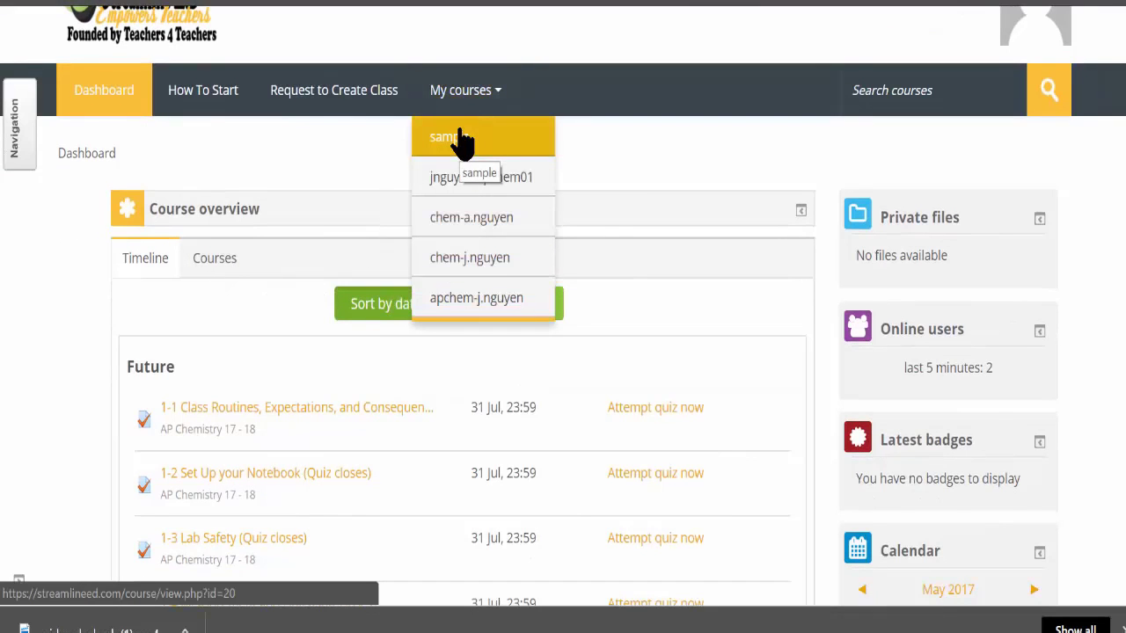
{"action": "left_click", "coordinate": [464, 139]}
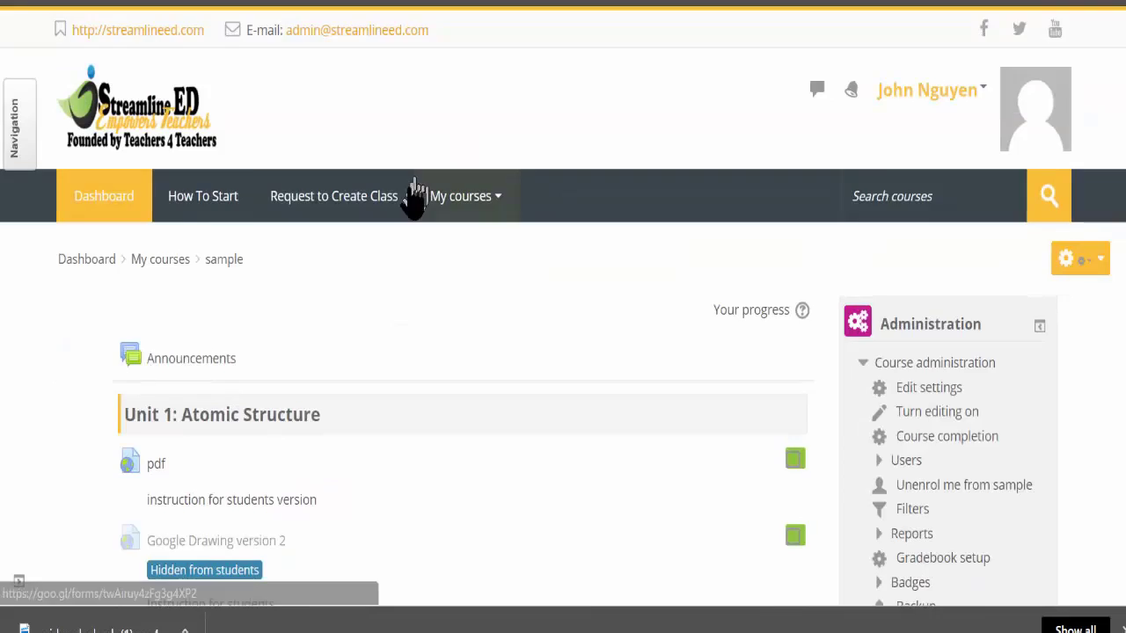
{"action": "scroll", "coordinate": [411, 197], "scroll_direction": "down", "scroll_amount": 4}
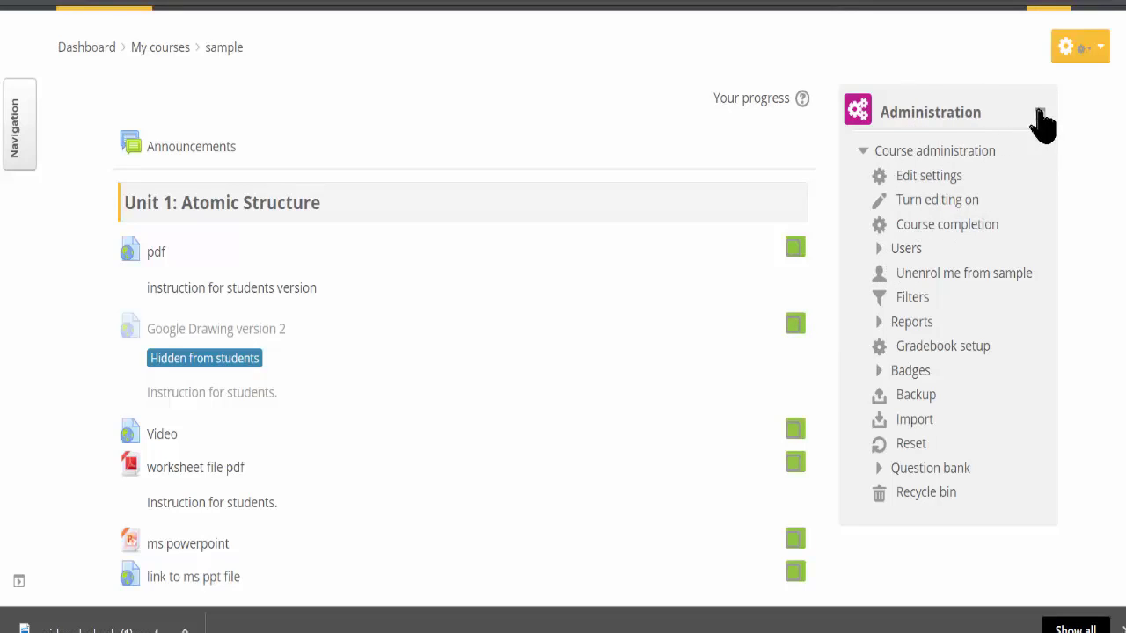
- Dock the course administration block in the sidebar, then return it to the page
{"action": "left_click", "coordinate": [1039, 114]}
{"action": "left_click", "coordinate": [10, 227]}
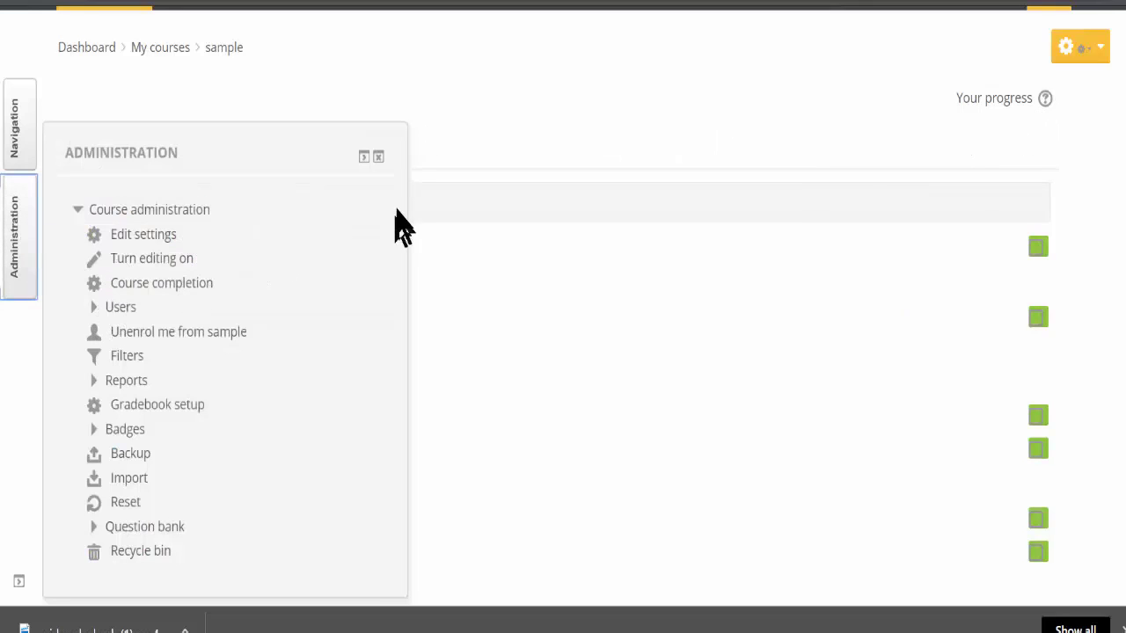
{"action": "left_click", "coordinate": [364, 157]}
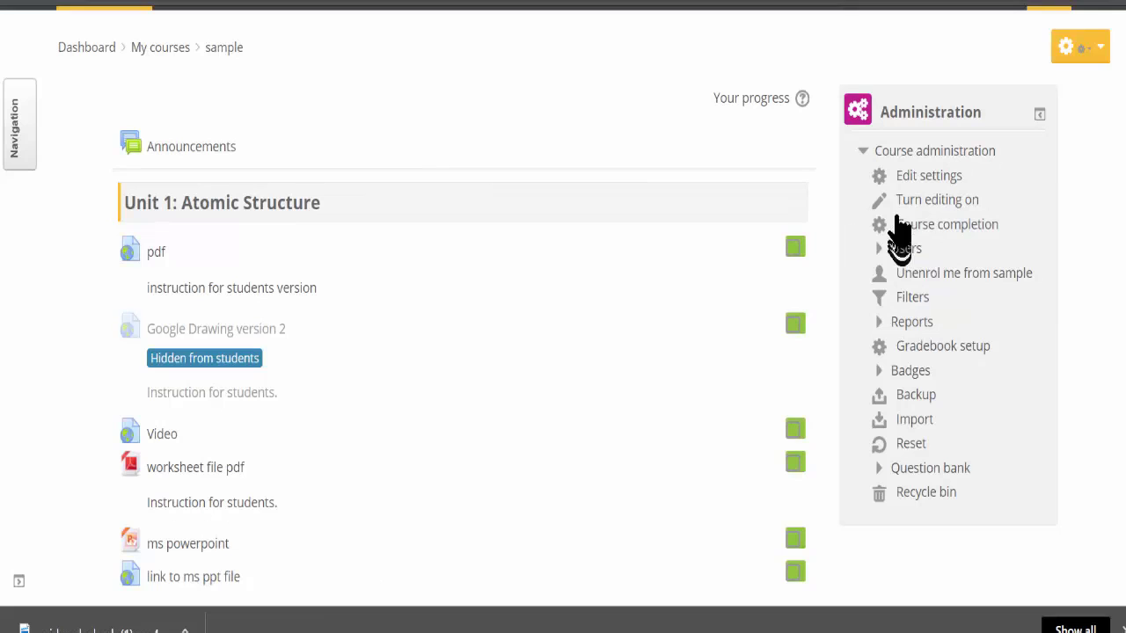
- Open the course's empty Groups page from Users in the administration block
{"action": "left_click", "coordinate": [906, 250]}
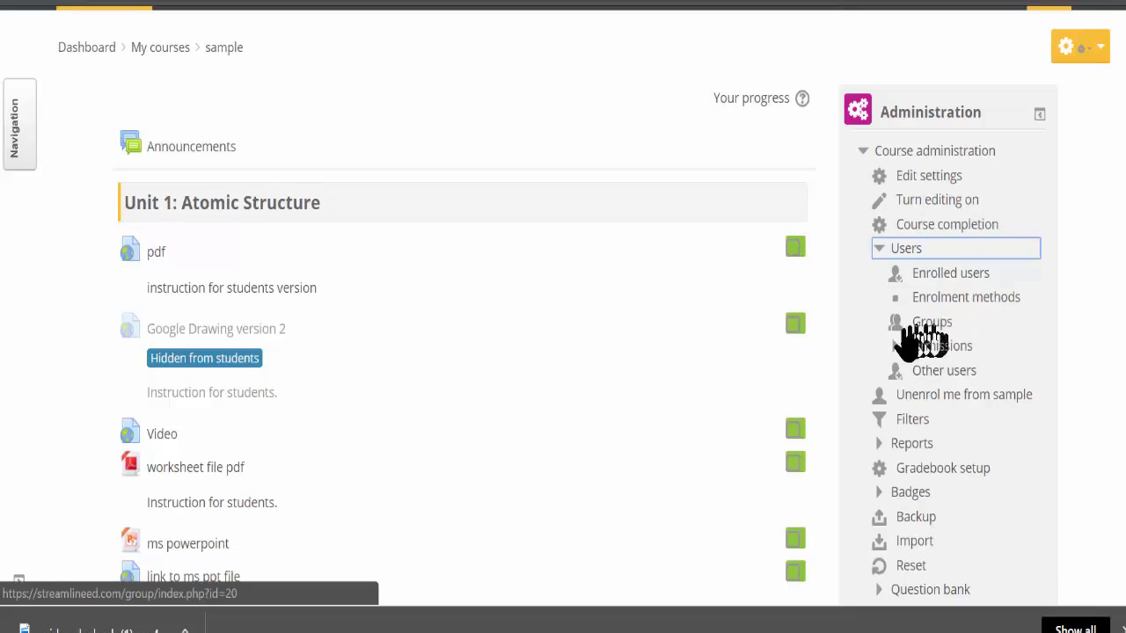
{"action": "left_click", "coordinate": [924, 327]}
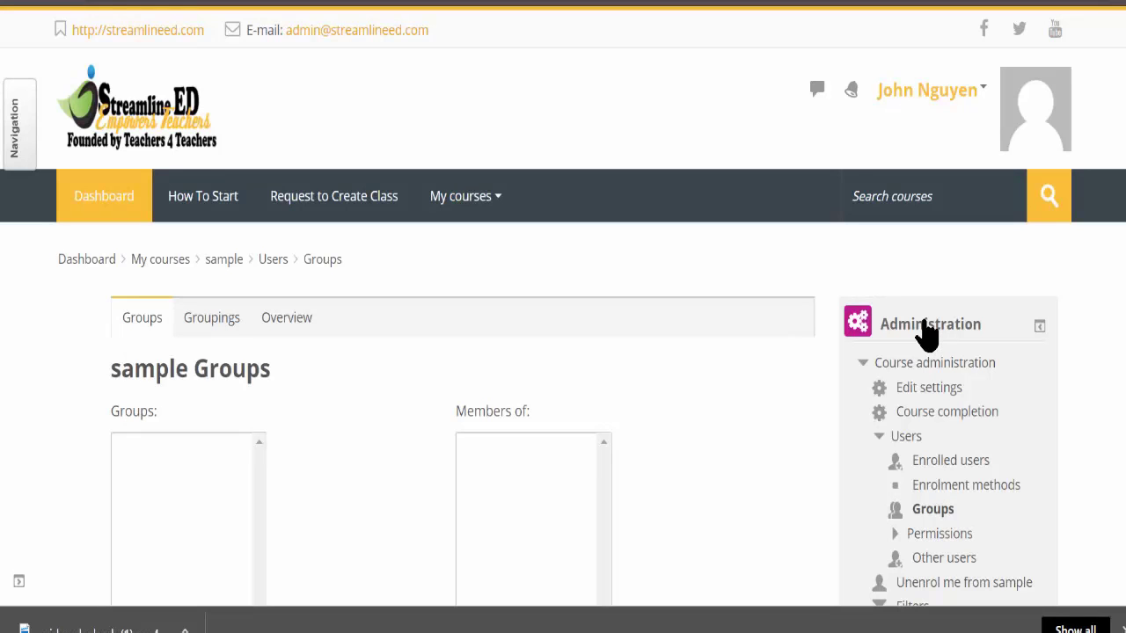
{"action": "scroll", "coordinate": [176, 343], "scroll_direction": "down", "scroll_amount": 4}
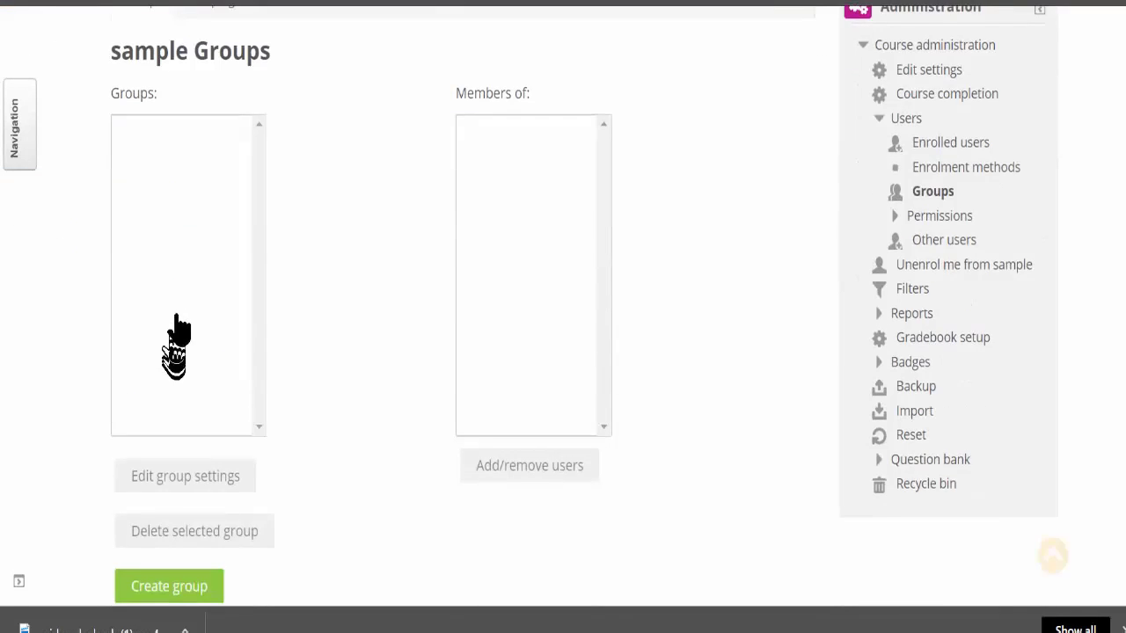
{"action": "scroll", "coordinate": [176, 329], "scroll_direction": "up", "scroll_amount": 4}
{"action": "scroll", "coordinate": [144, 339], "scroll_direction": "down", "scroll_amount": 6}
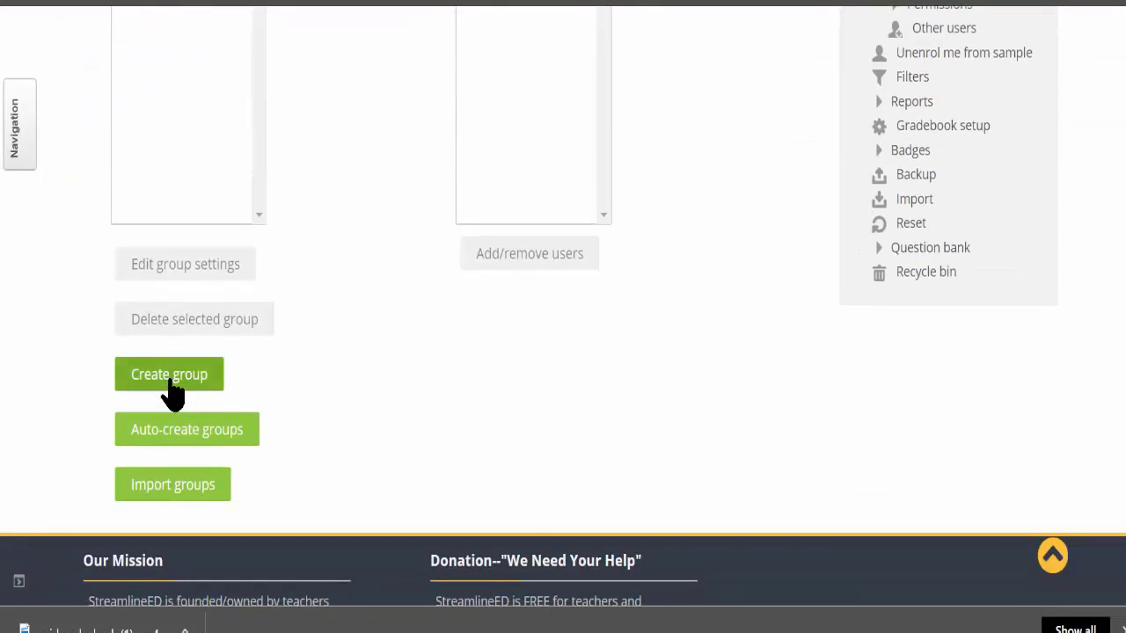
- Start a new group and name it 'Period 2'
{"action": "left_click", "coordinate": [170, 382]}
{"action": "left_click", "coordinate": [308, 376]}
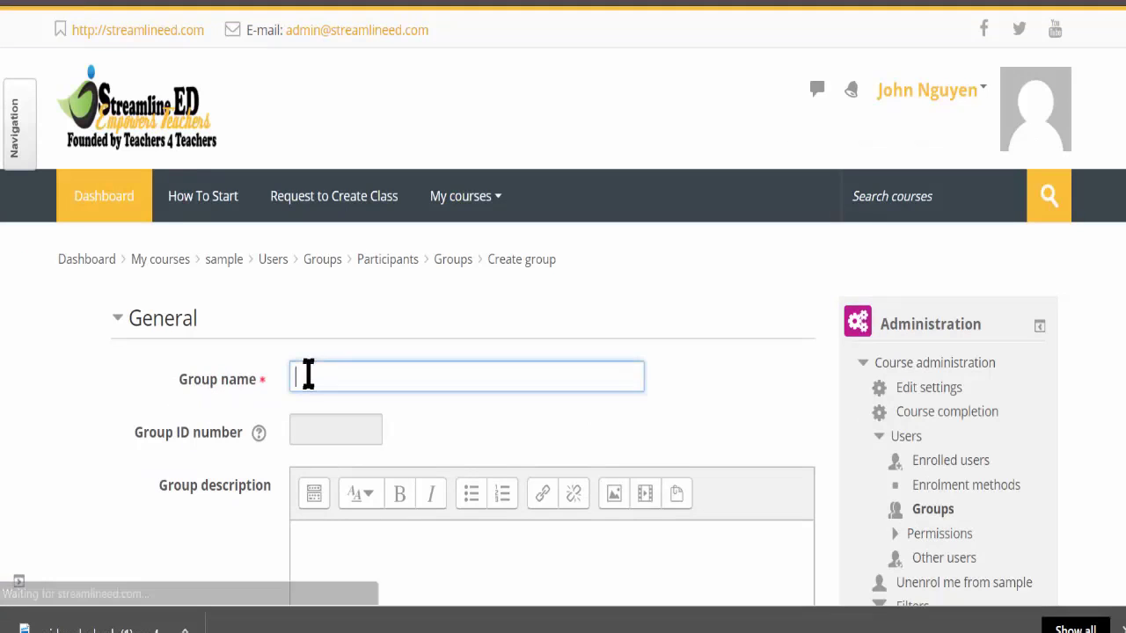
{"action": "type", "text": "Period 2"}
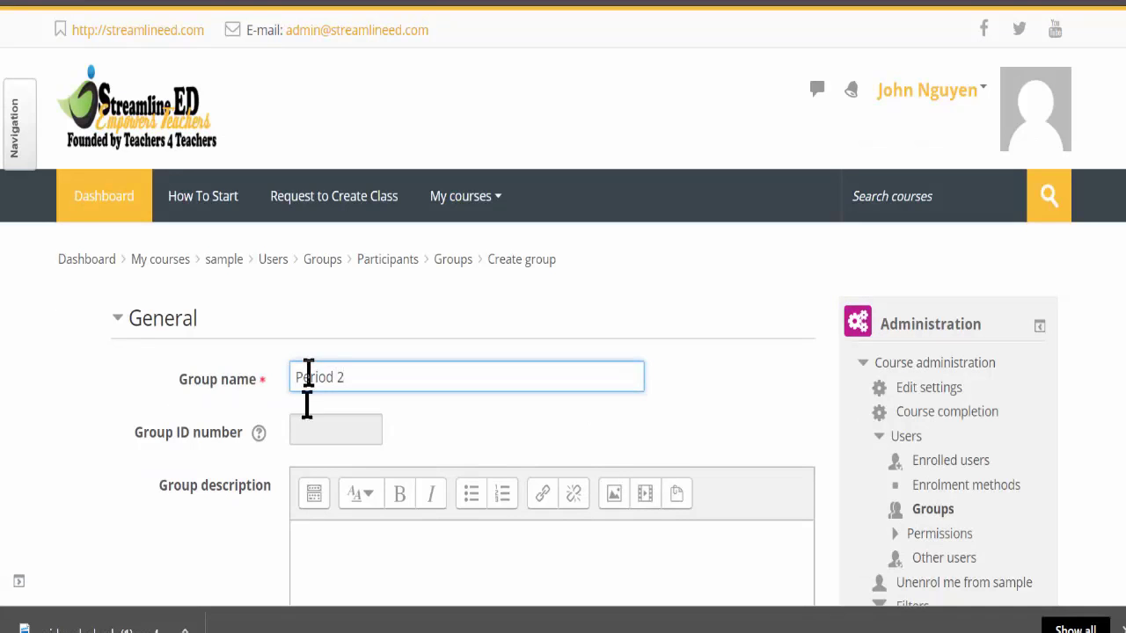
{"action": "scroll", "coordinate": [347, 478], "scroll_direction": "down", "scroll_amount": 6}
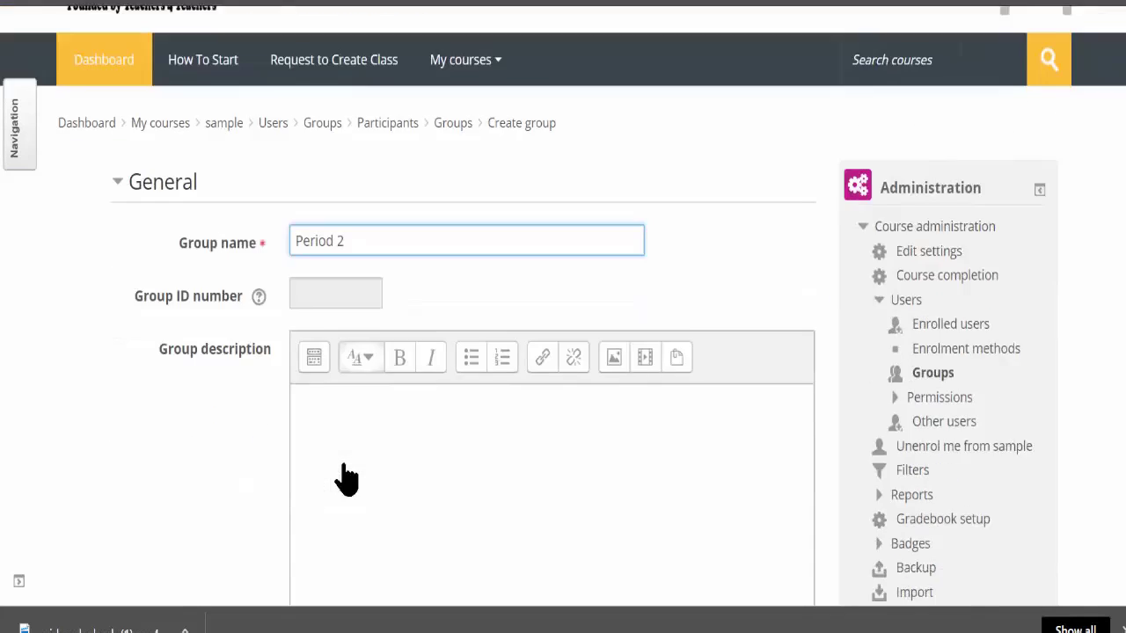
- Enter the group's enrolment key, check it in plain text, and save the group
{"action": "left_click", "coordinate": [389, 355]}
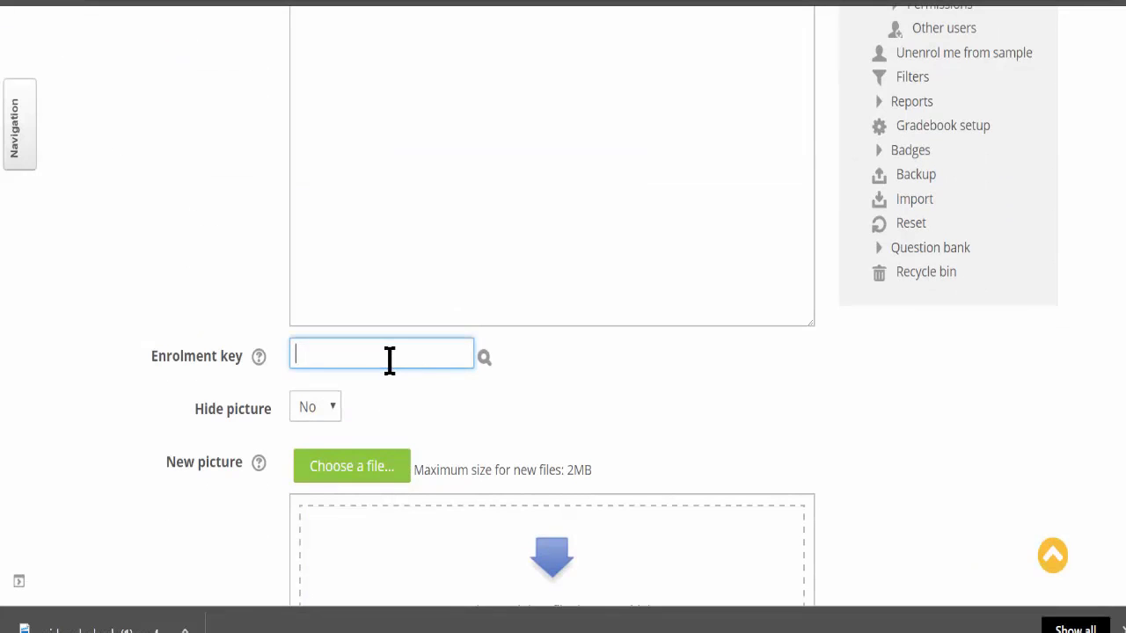
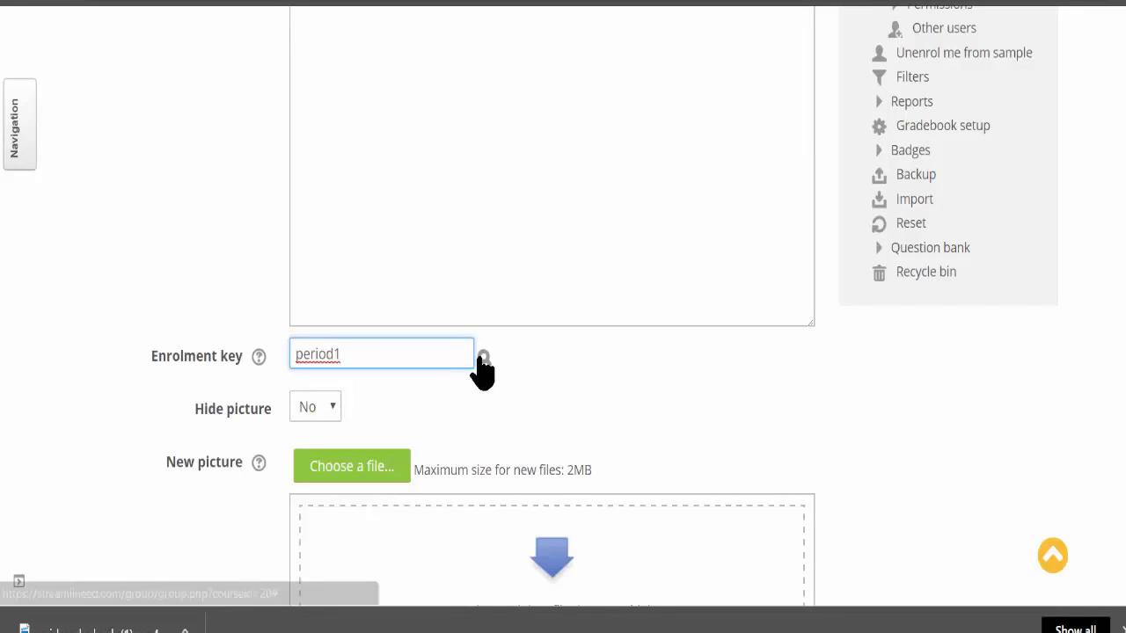
{"action": "key", "text": "Return"}
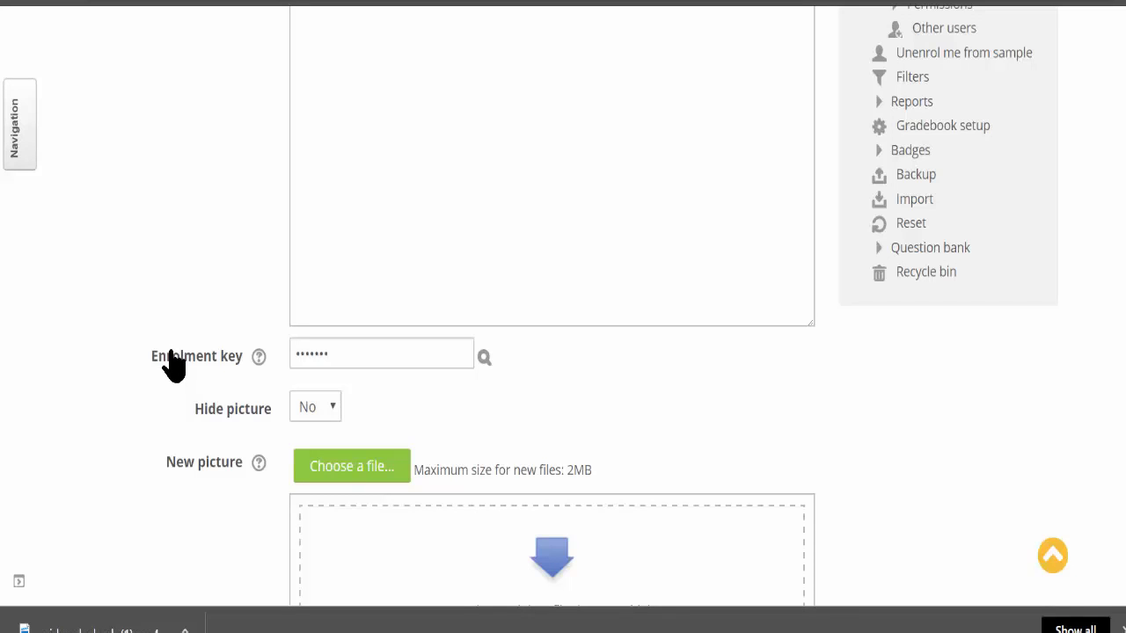
{"action": "left_click", "coordinate": [483, 358]}
{"action": "left_click", "coordinate": [425, 357]}
{"action": "type", "text": "a"}
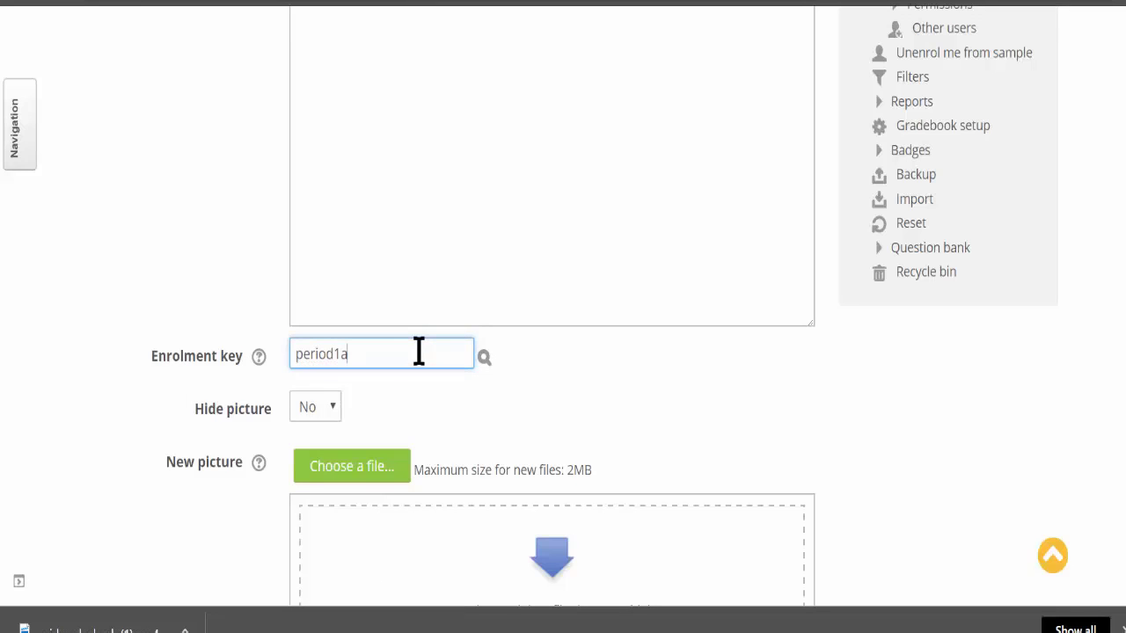
{"action": "scroll", "coordinate": [465, 372], "scroll_direction": "down", "scroll_amount": 3}
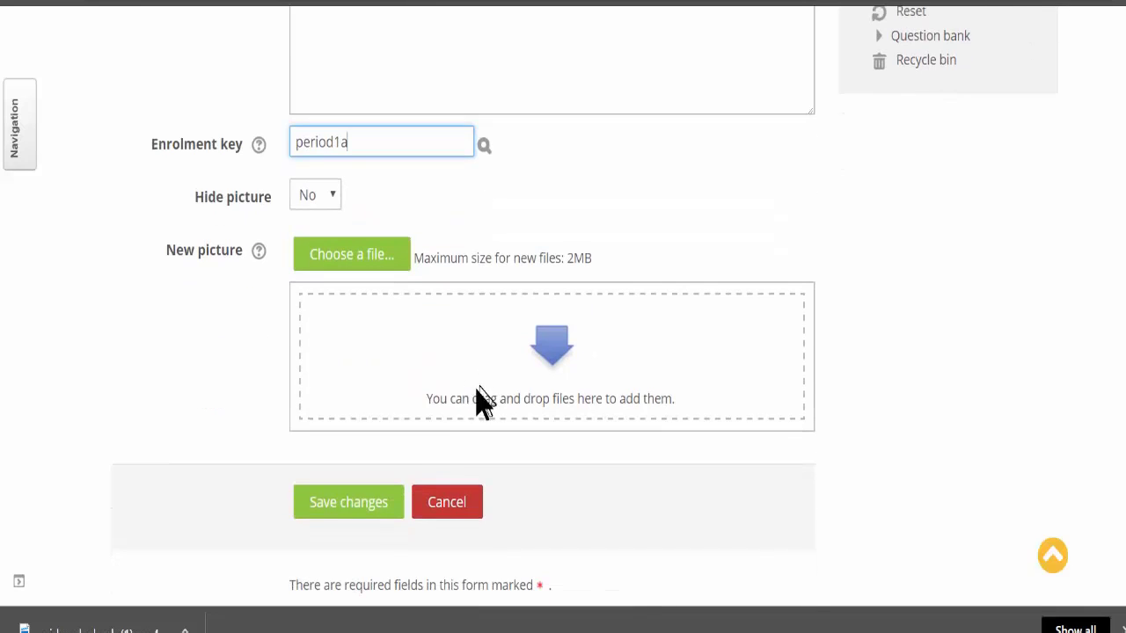
{"action": "left_click", "coordinate": [365, 504]}
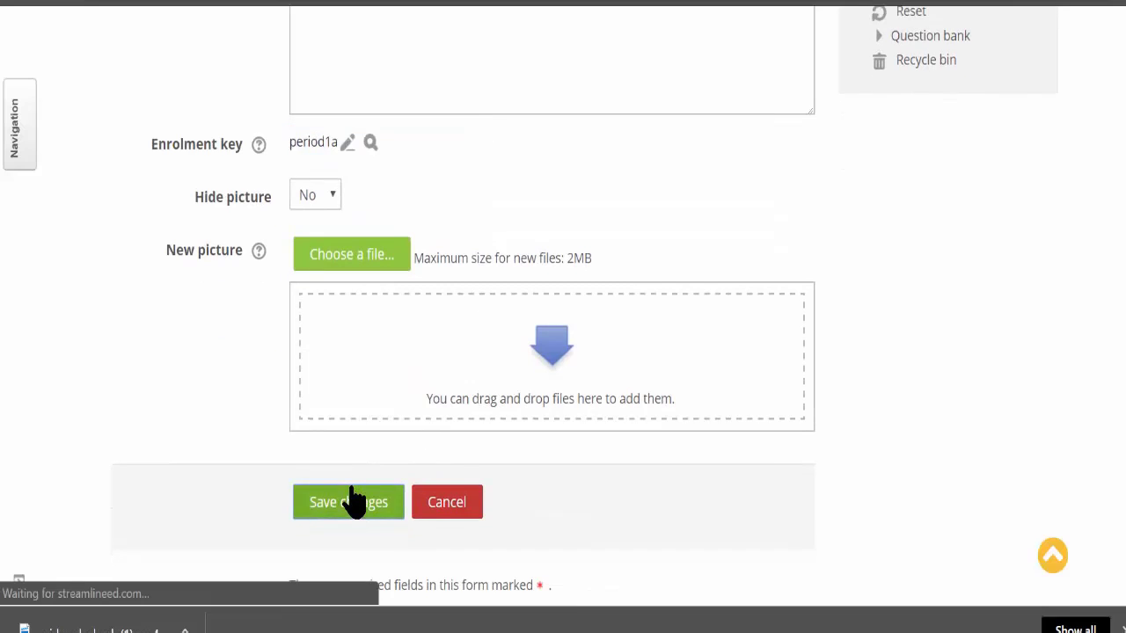
{"action": "scroll", "coordinate": [360, 480], "scroll_direction": "down", "scroll_amount": 6}
{"action": "scroll", "coordinate": [304, 428], "scroll_direction": "up", "scroll_amount": 3}
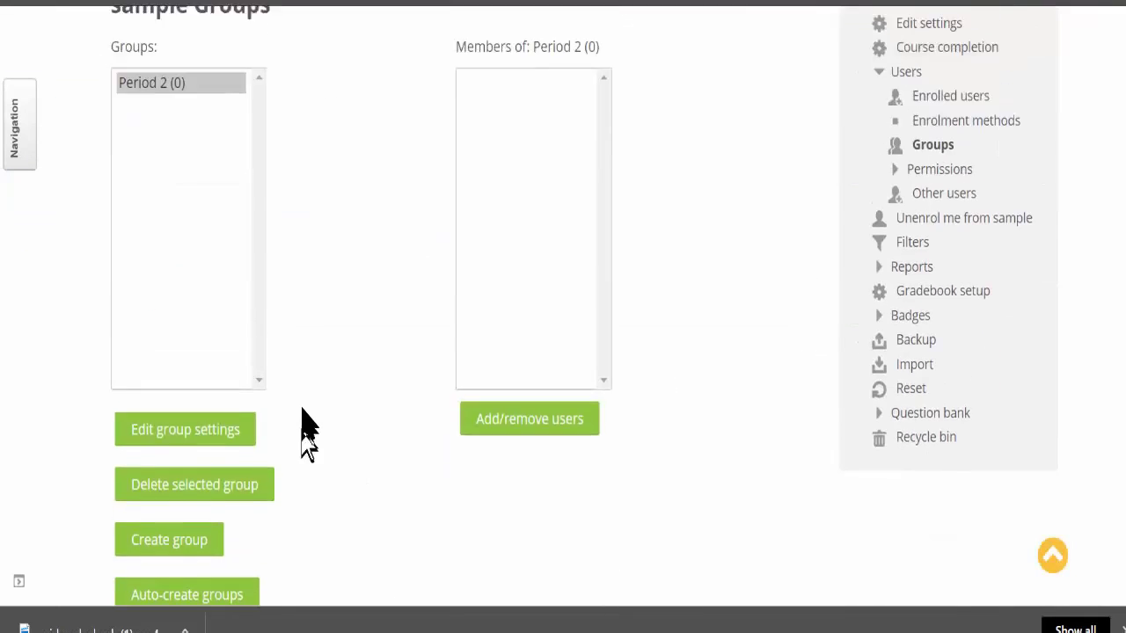
{"action": "scroll", "coordinate": [303, 426], "scroll_direction": "down", "scroll_amount": 3}
{"action": "scroll", "coordinate": [275, 413], "scroll_direction": "up", "scroll_amount": 3}
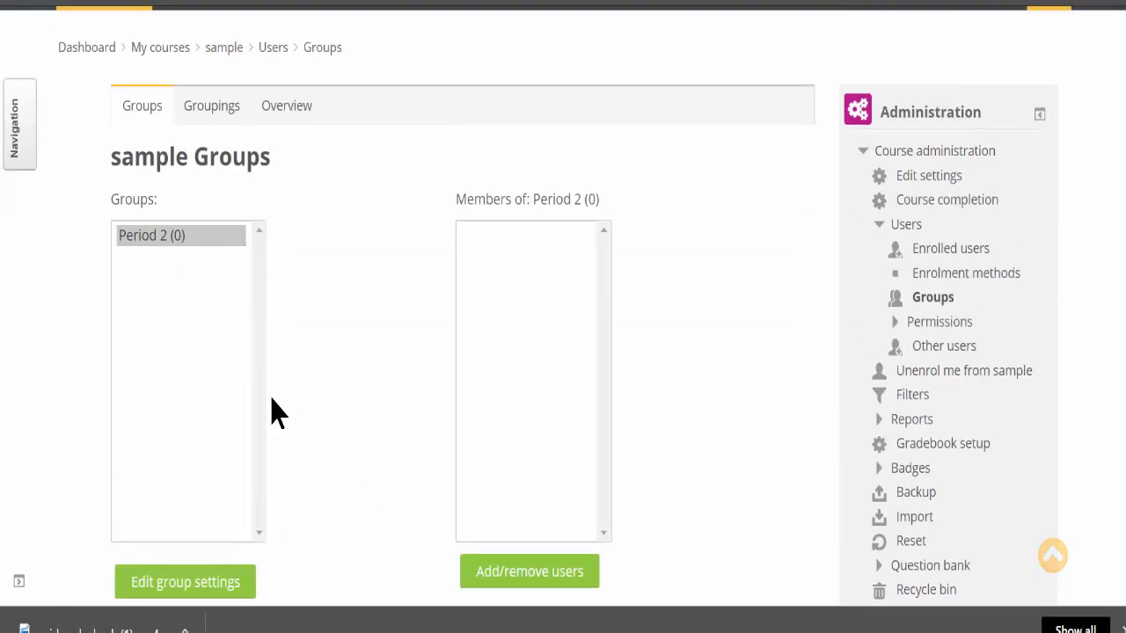
{"action": "scroll", "coordinate": [269, 416], "scroll_direction": "down", "scroll_amount": 2}
{"action": "scroll", "coordinate": [189, 264], "scroll_direction": "up", "scroll_amount": 3}
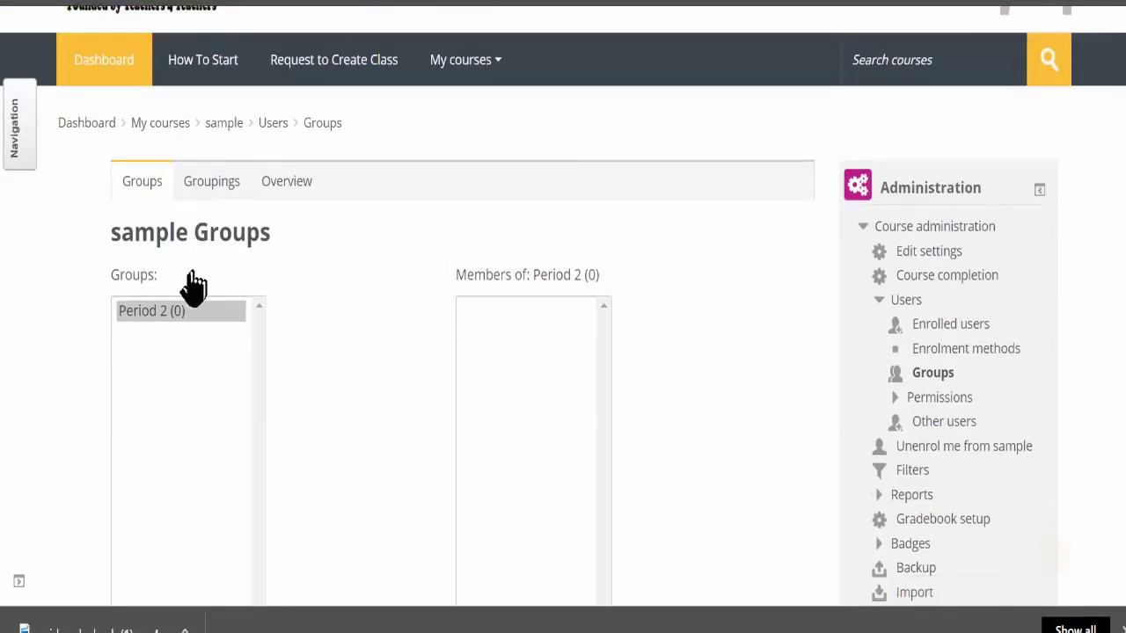
{"action": "scroll", "coordinate": [185, 352], "scroll_direction": "down", "scroll_amount": 4}
{"action": "scroll", "coordinate": [211, 281], "scroll_direction": "up", "scroll_amount": 4}
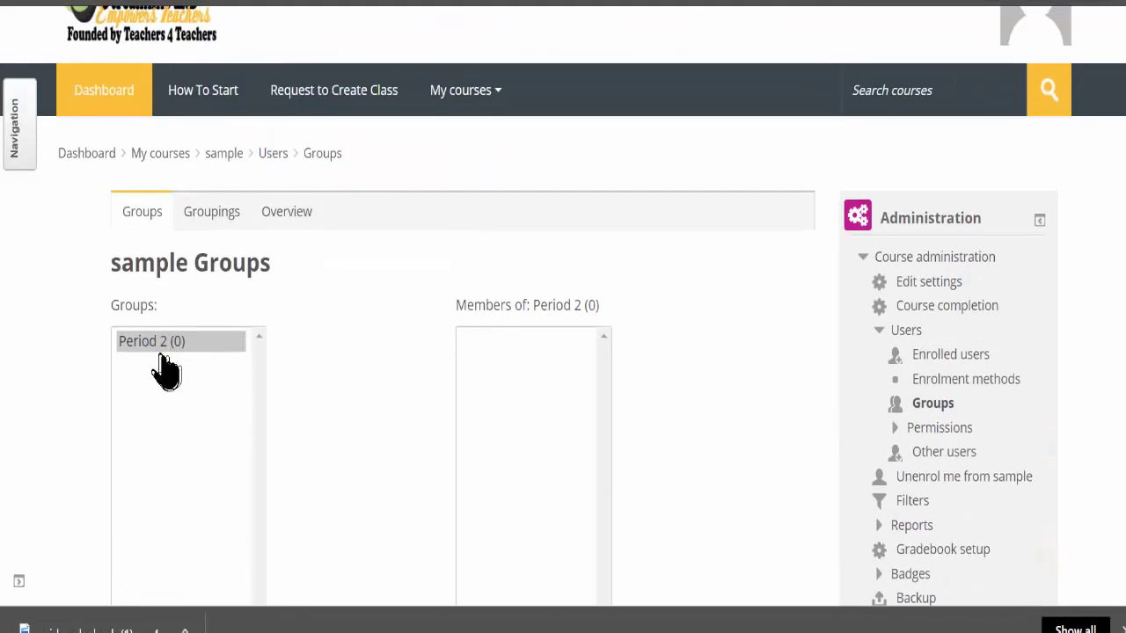
{"action": "scroll", "coordinate": [156, 364], "scroll_direction": "down", "scroll_amount": 4}
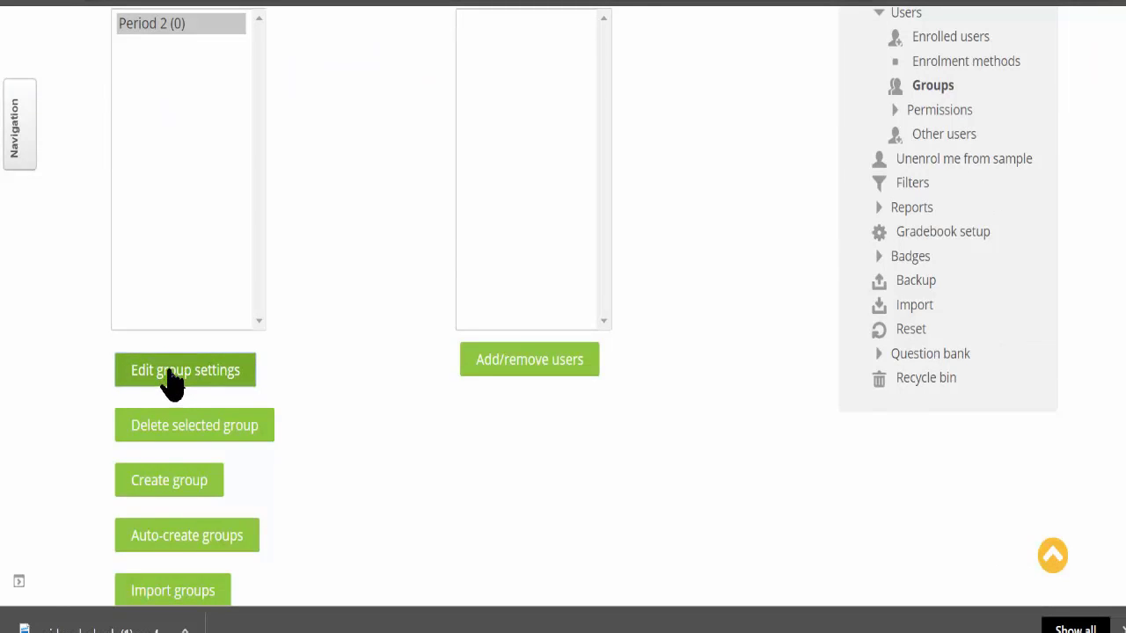
{"action": "left_click", "coordinate": [172, 378]}
{"action": "left_click", "coordinate": [341, 377]}
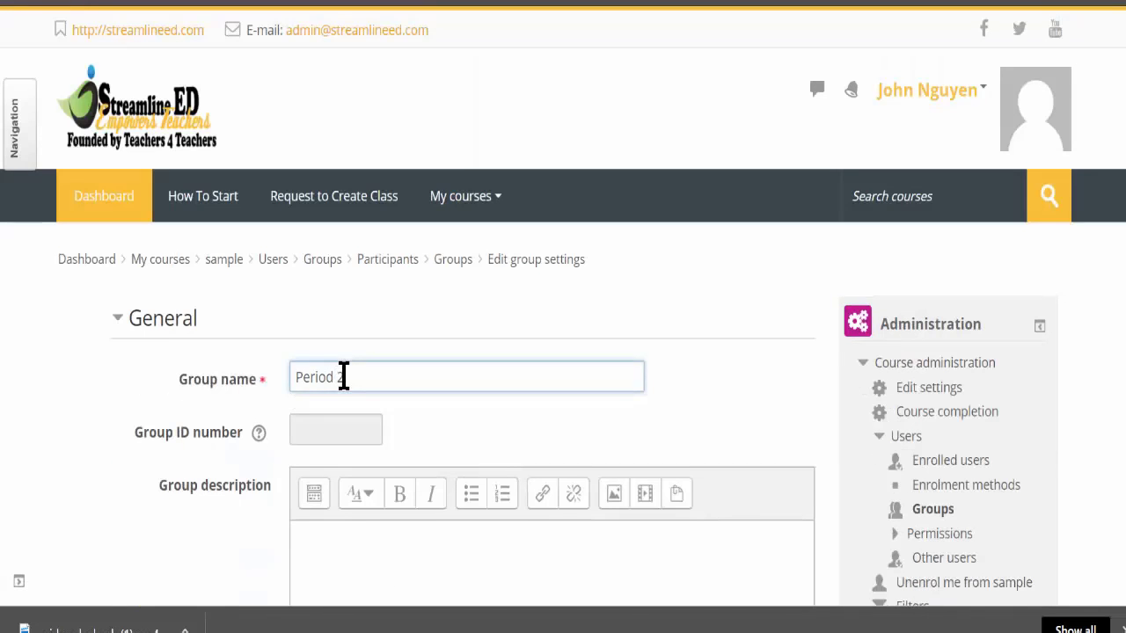
{"action": "key", "text": "BackSpace"}
{"action": "type", "text": "1"}
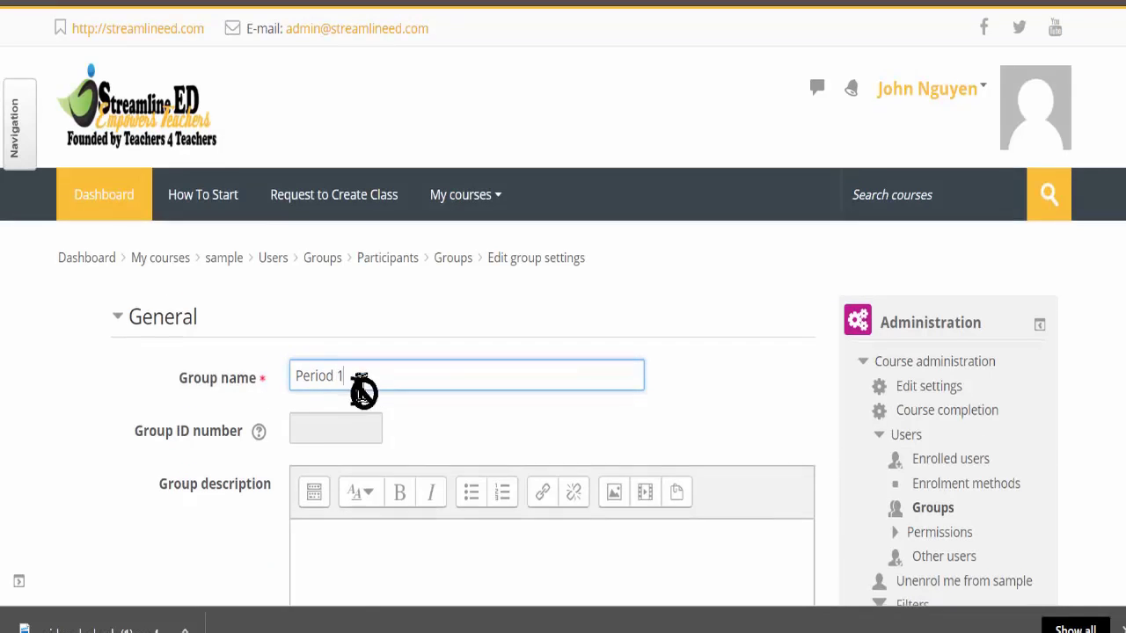
{"action": "scroll", "coordinate": [352, 396], "scroll_direction": "down", "scroll_amount": 7}
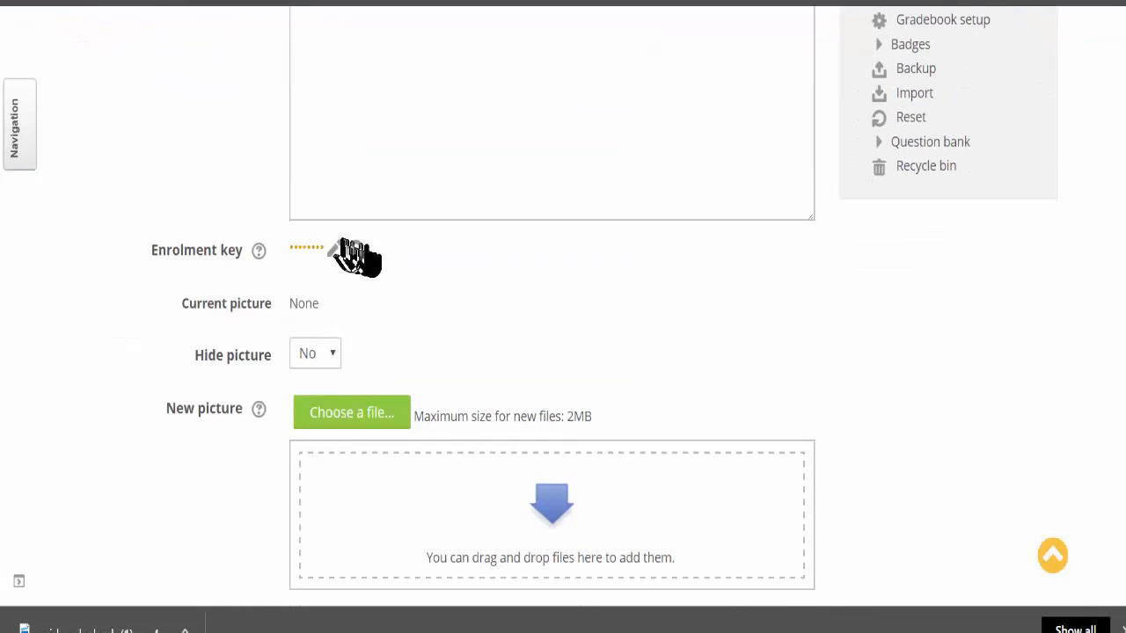
- Reveal the existing enrolment key to check it, then save the renamed group
{"action": "left_click", "coordinate": [356, 249]}
{"action": "scroll", "coordinate": [318, 273], "scroll_direction": "down", "scroll_amount": 1}
{"action": "scroll", "coordinate": [316, 294], "scroll_direction": "down", "scroll_amount": 5}
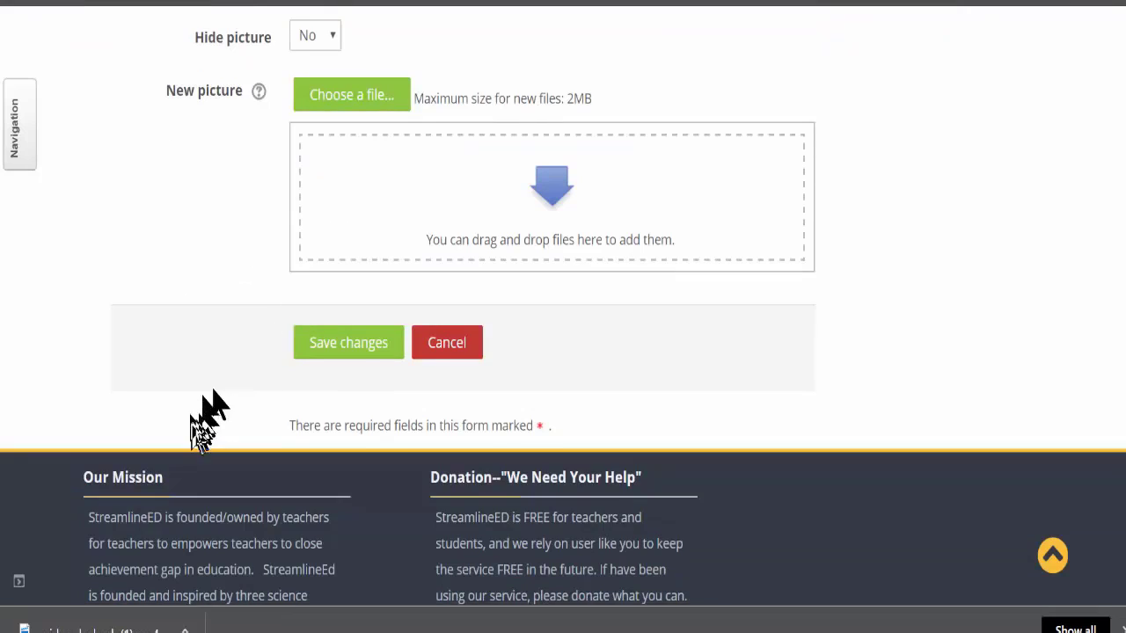
{"action": "left_click", "coordinate": [343, 253]}
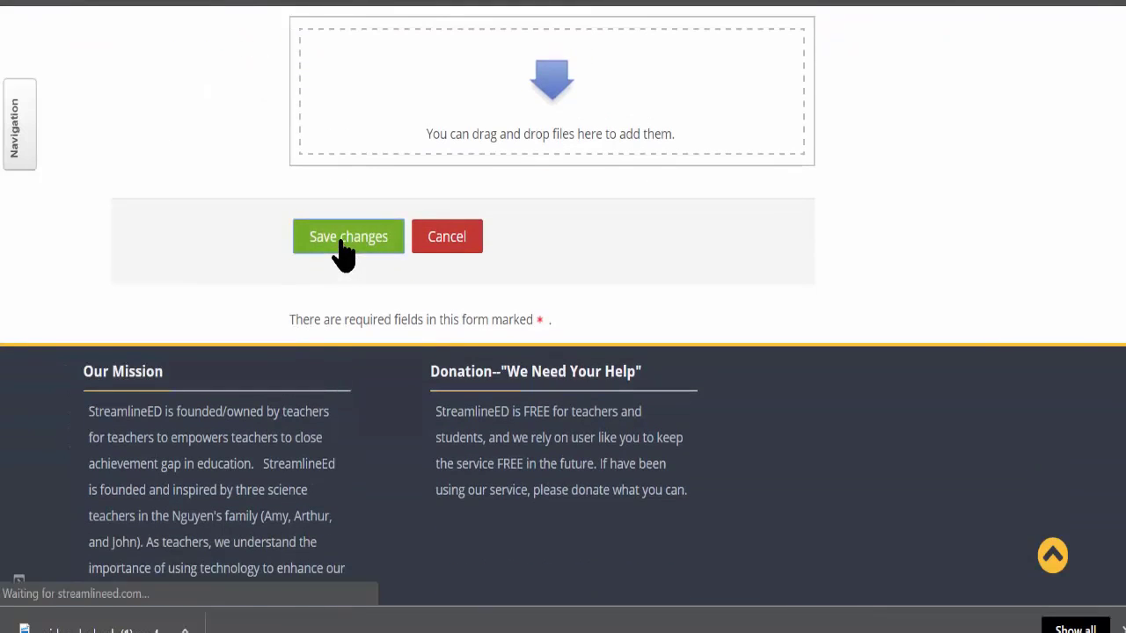
{"action": "scroll", "coordinate": [254, 317], "scroll_direction": "down", "scroll_amount": 7}
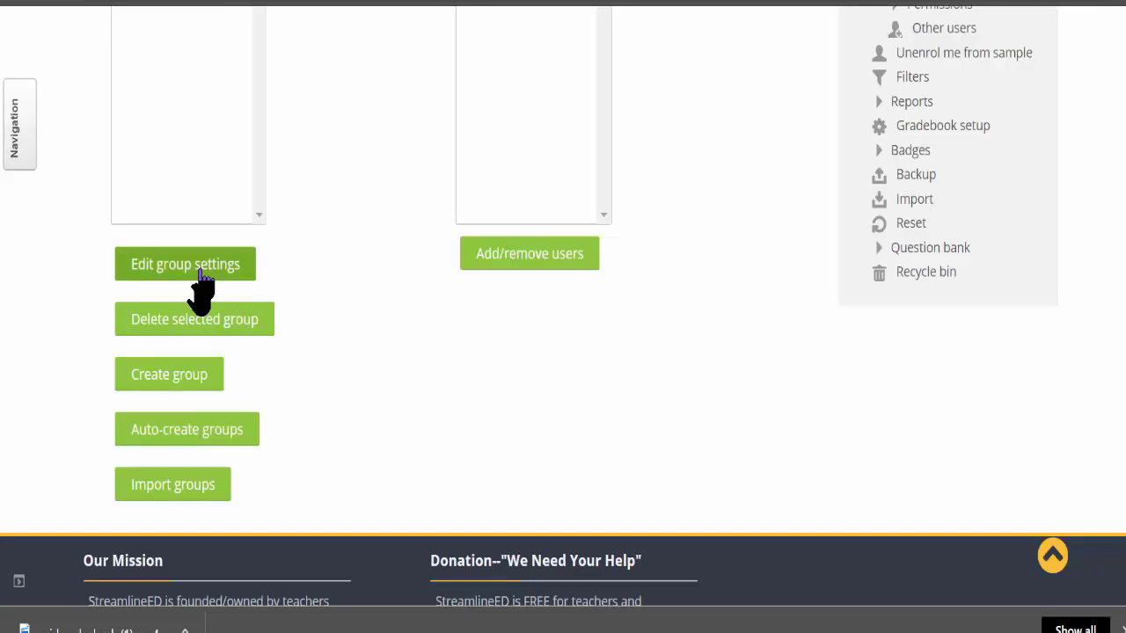
- Add a second group named 'Period 2', give it its own enrolment key, and save
{"action": "left_click", "coordinate": [179, 378]}
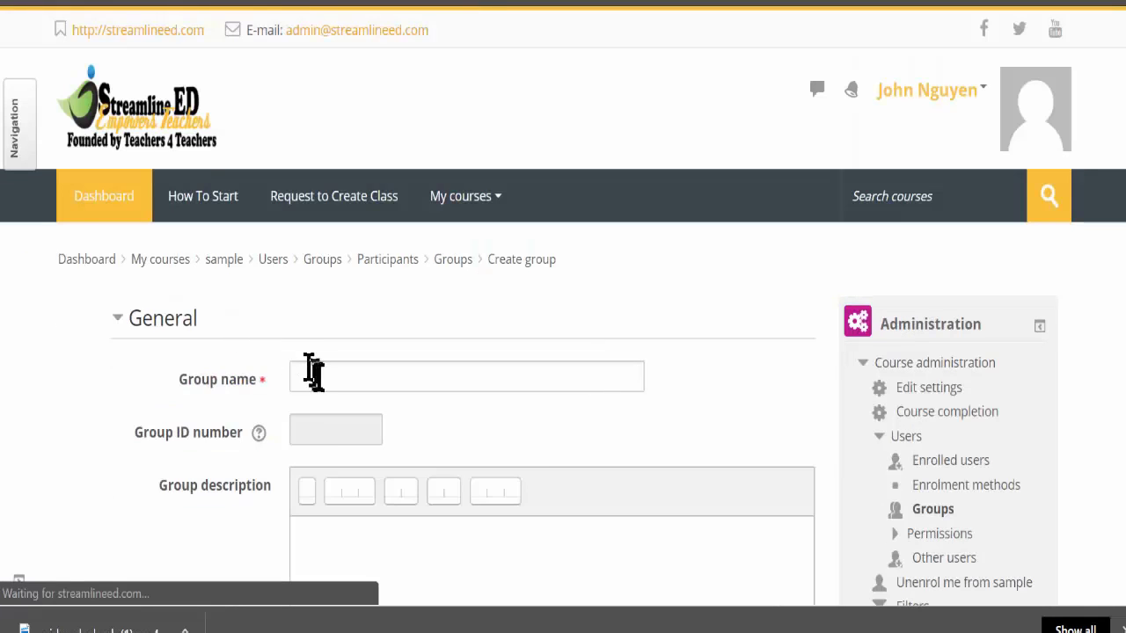
{"action": "left_click", "coordinate": [317, 376]}
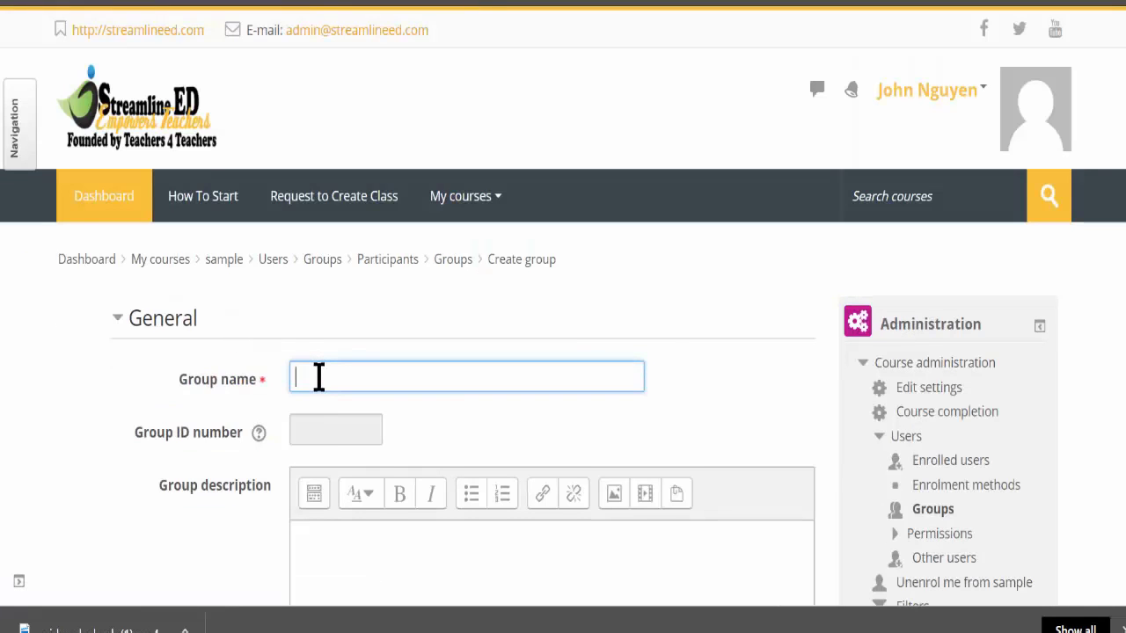
{"action": "type", "text": "Period 2"}
{"action": "scroll", "coordinate": [326, 374], "scroll_direction": "down", "scroll_amount": 6}
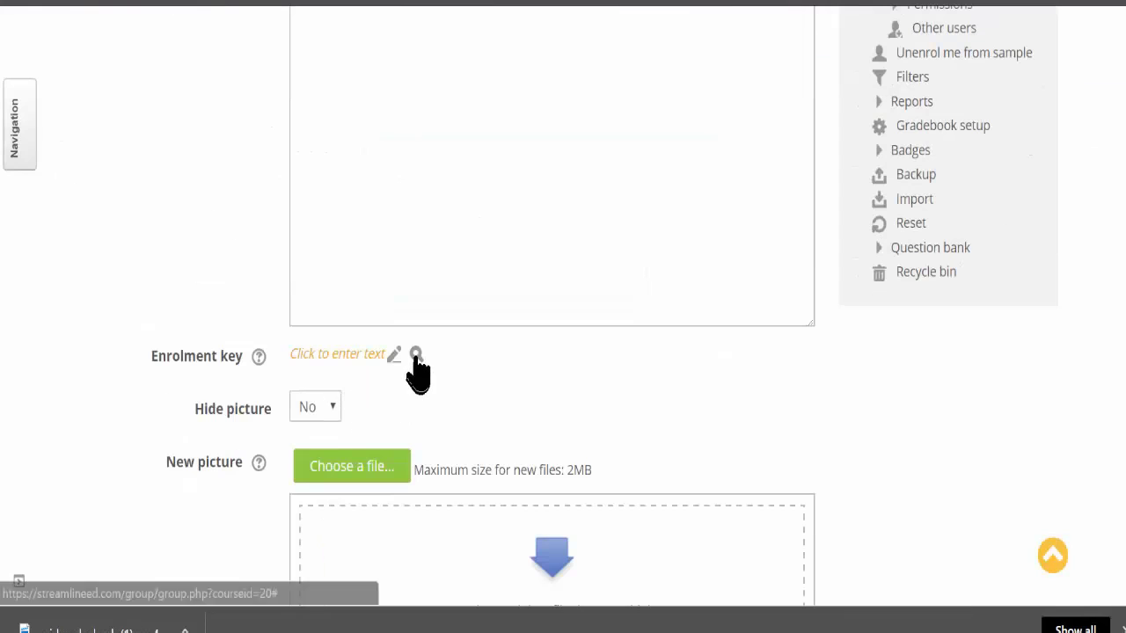
{"action": "left_click", "coordinate": [382, 354]}
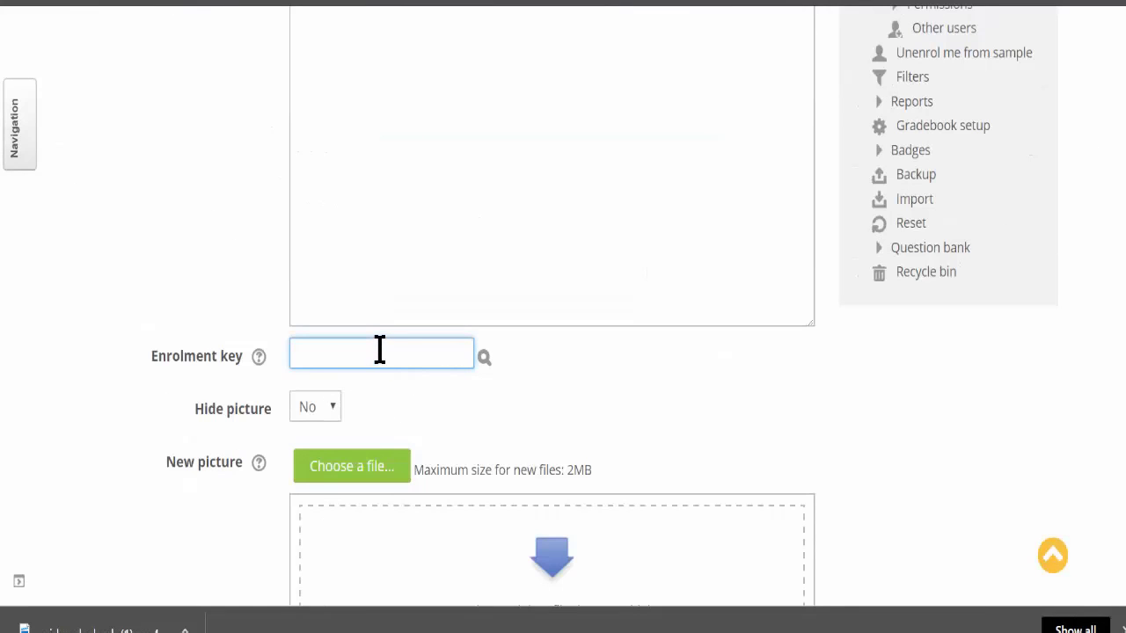
{"action": "left_click", "coordinate": [378, 398]}
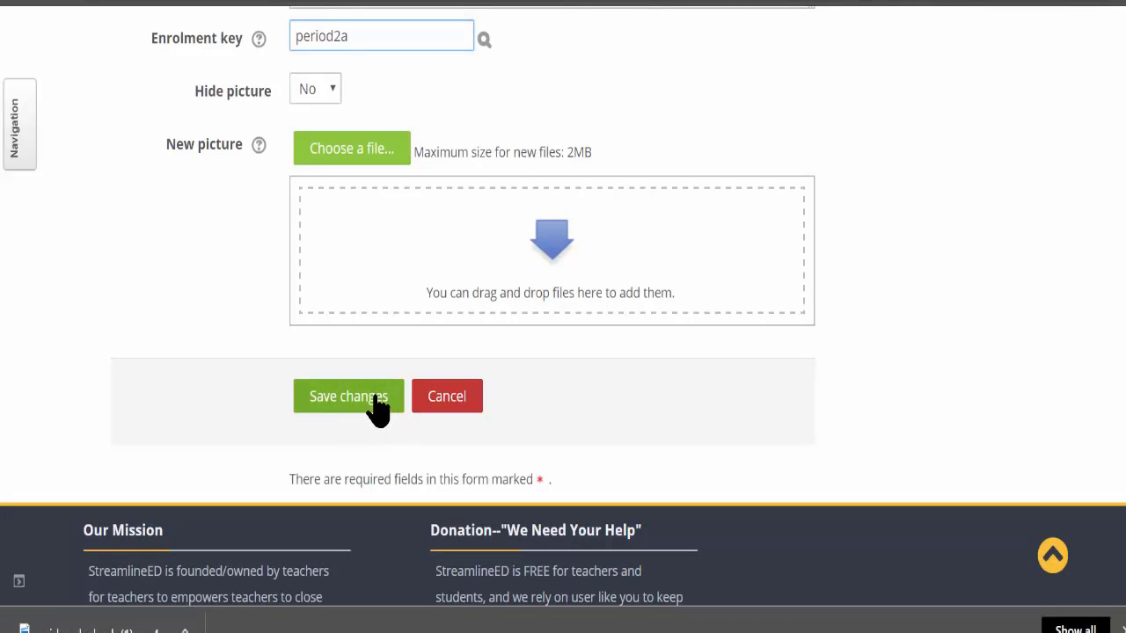
{"action": "scroll", "coordinate": [243, 445], "scroll_direction": "down", "scroll_amount": 1}
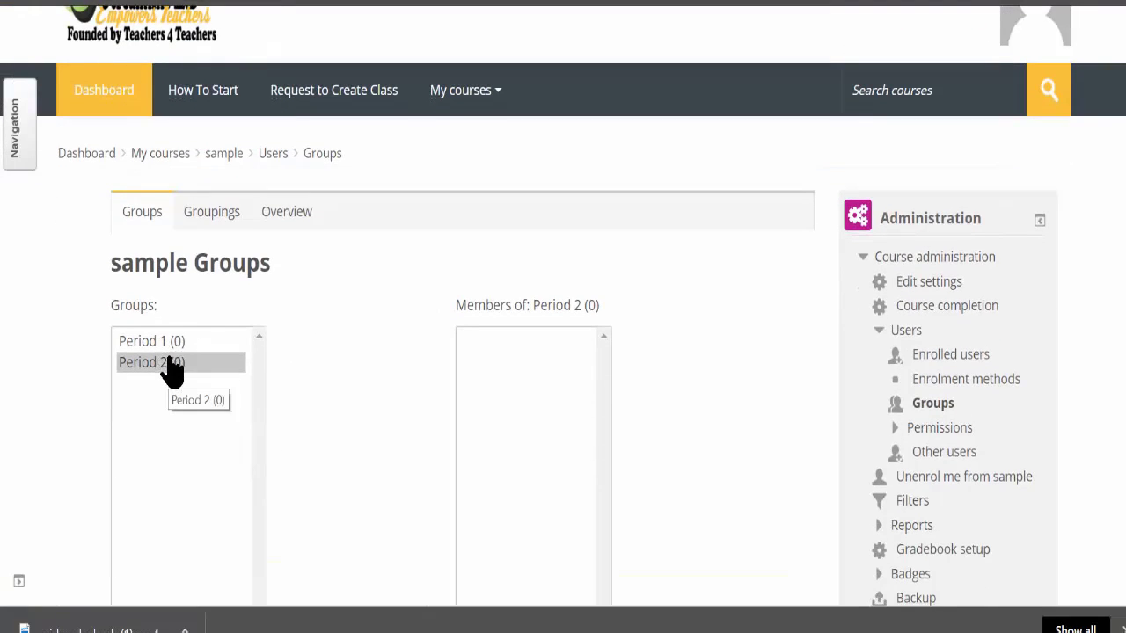
{"action": "scroll", "coordinate": [172, 365], "scroll_direction": "down", "scroll_amount": 1}
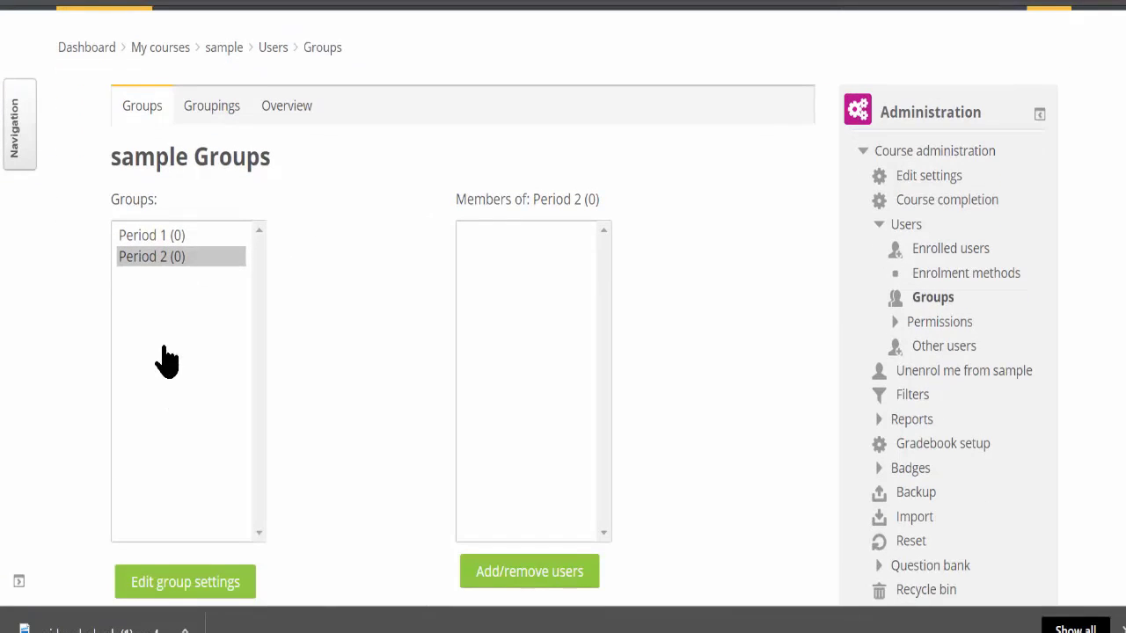